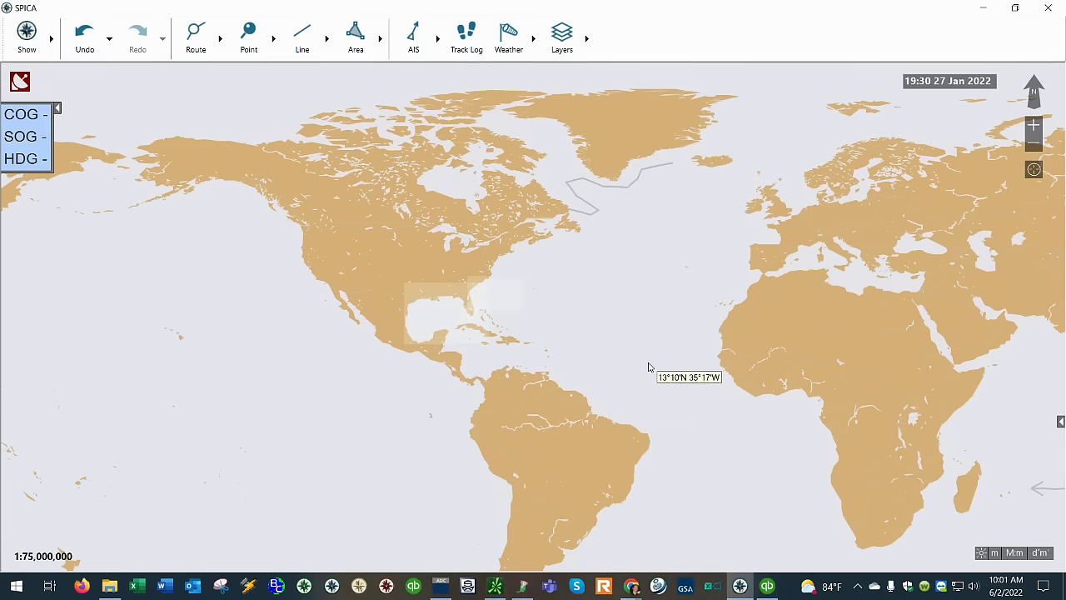
# Drop down the Show menu listing Charts, Overlays, Chart Information and Settings.
pyautogui.click(26, 42)
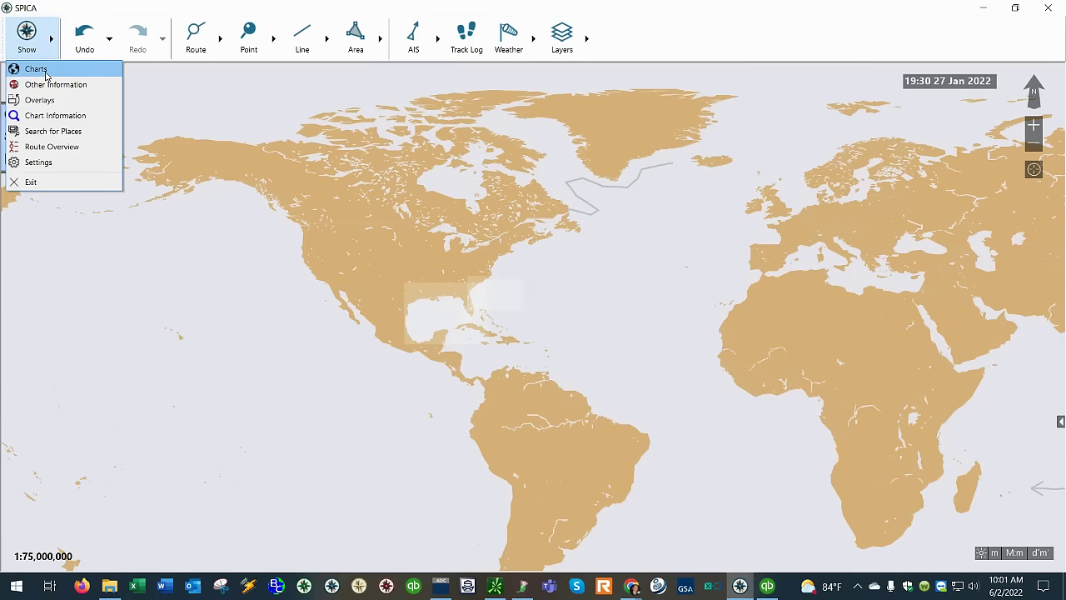
# Open the Charts panel and widen it to show 39 licences and the 55KB pending update.
pyautogui.click(46, 73)
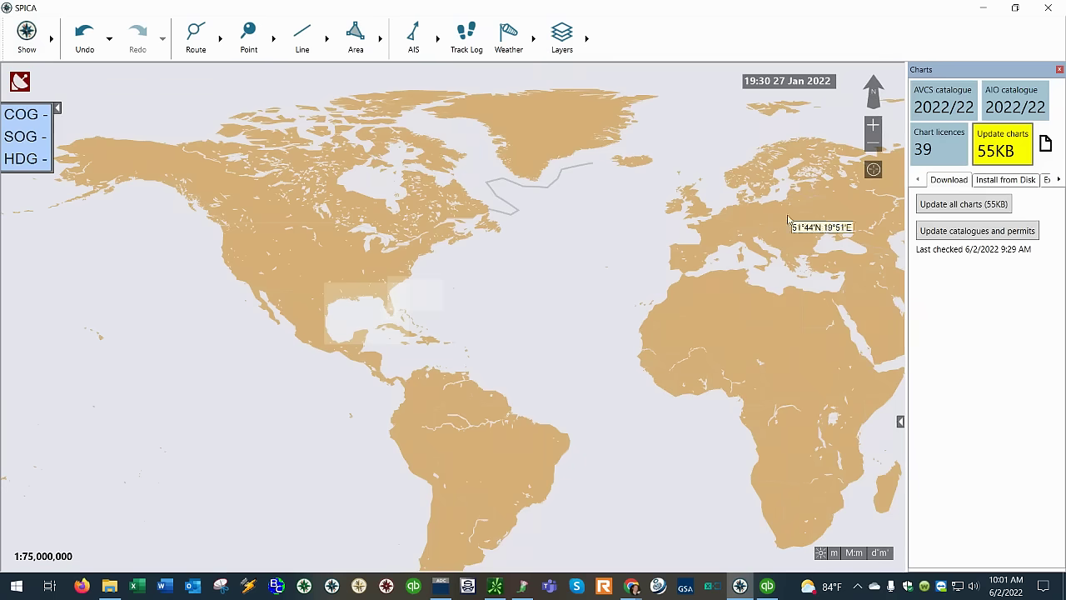
pyautogui.moveTo(908, 227); pyautogui.dragTo(812, 238)
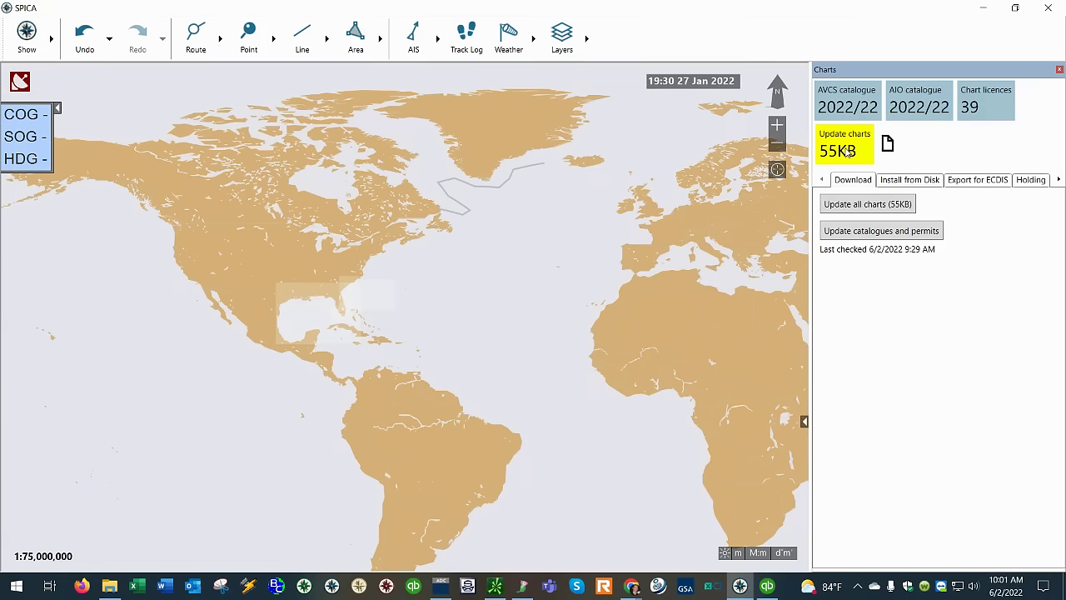
# Download the pending 55KB chart update and widen the Charts panel further.
pyautogui.click(861, 151)
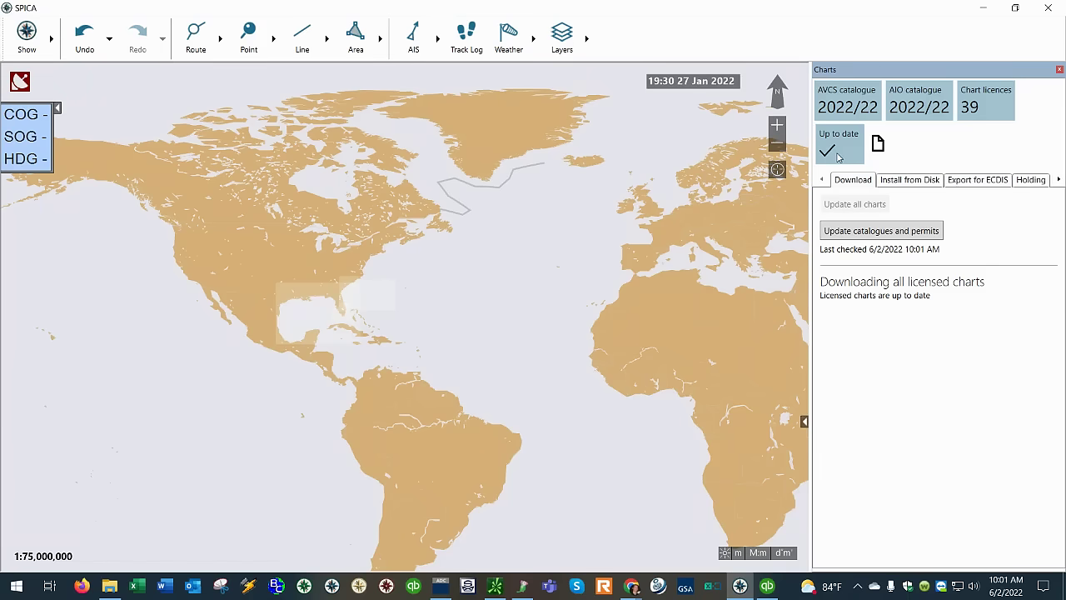
pyautogui.moveTo(811, 173); pyautogui.dragTo(703, 191)
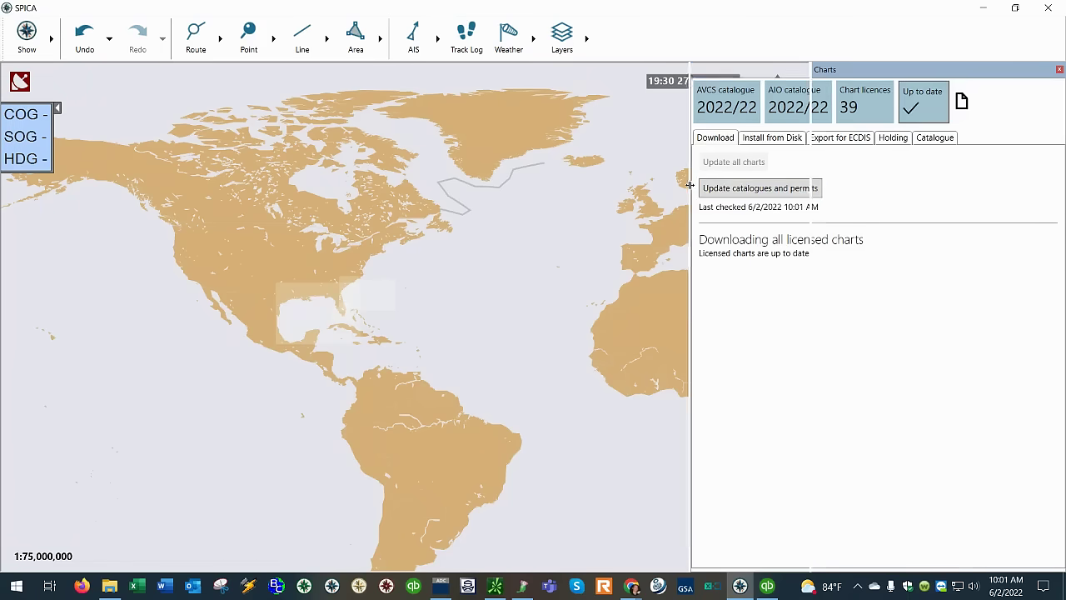
pyautogui.click(930, 108)
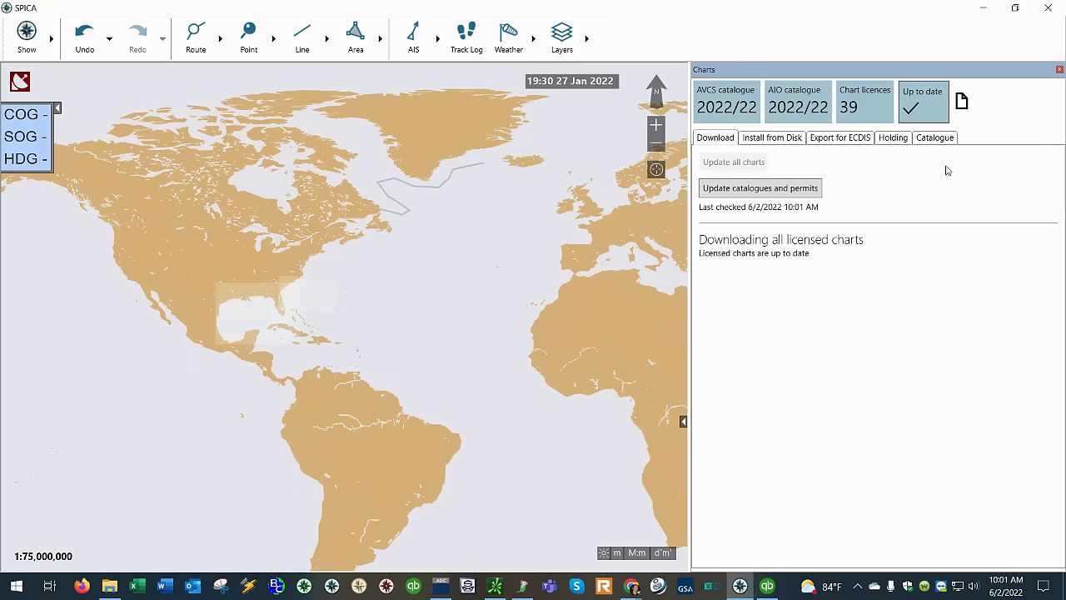
# In Export for ECDIS, browse to and confirm USB Drive (E:) as the export destination.
pyautogui.click(830, 141)
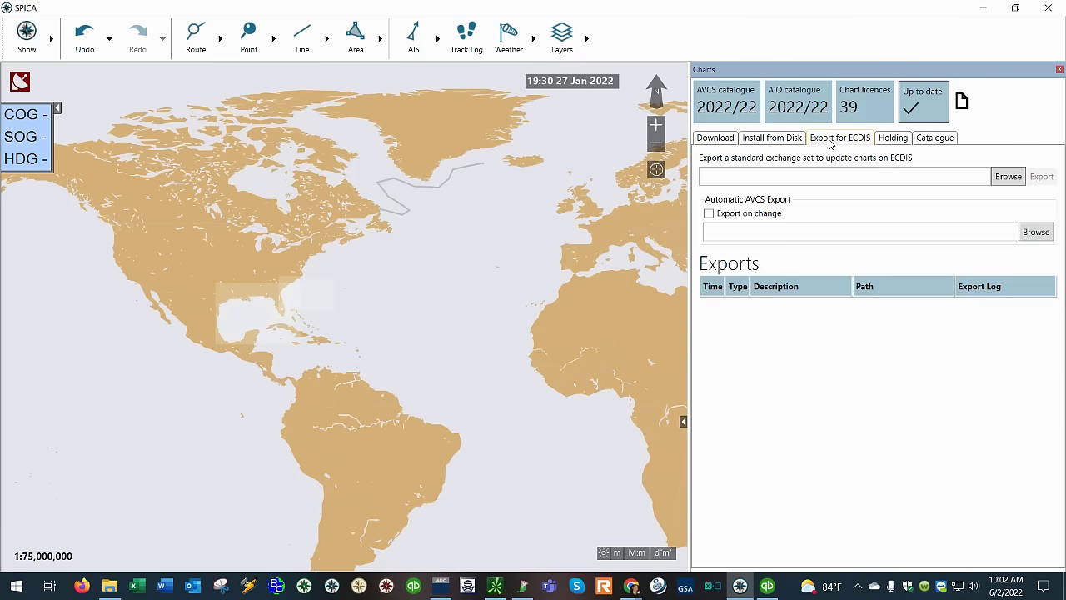
pyautogui.click(1009, 177)
pyautogui.scroll(-1, 513, 259)
pyautogui.scroll(-2, 513, 259)
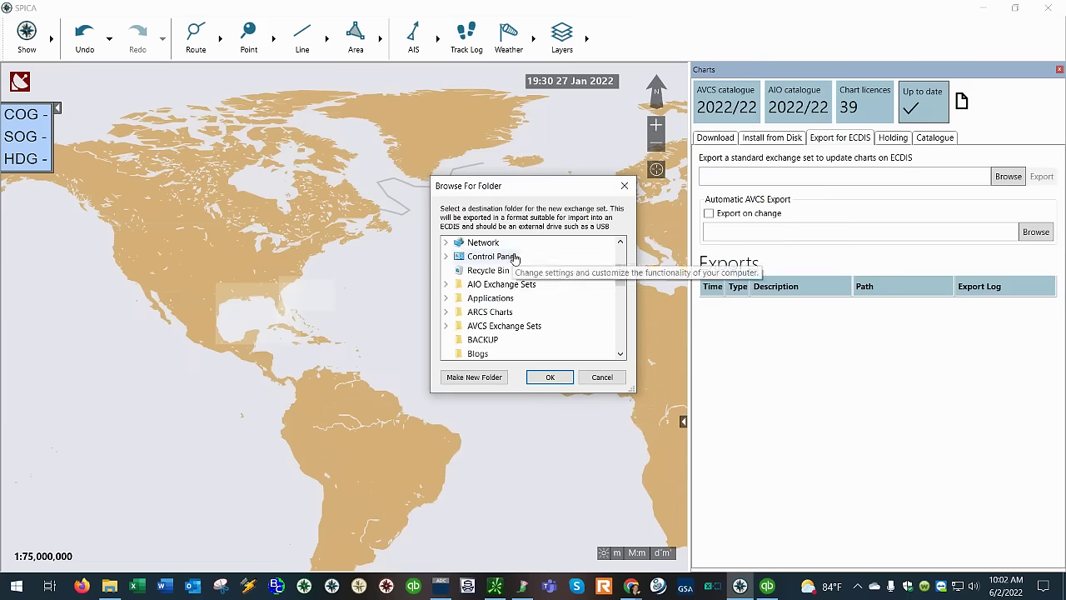
pyautogui.scroll(2, 516, 261)
pyautogui.scroll(-2, 523, 262)
pyautogui.scroll(-5, 522, 262)
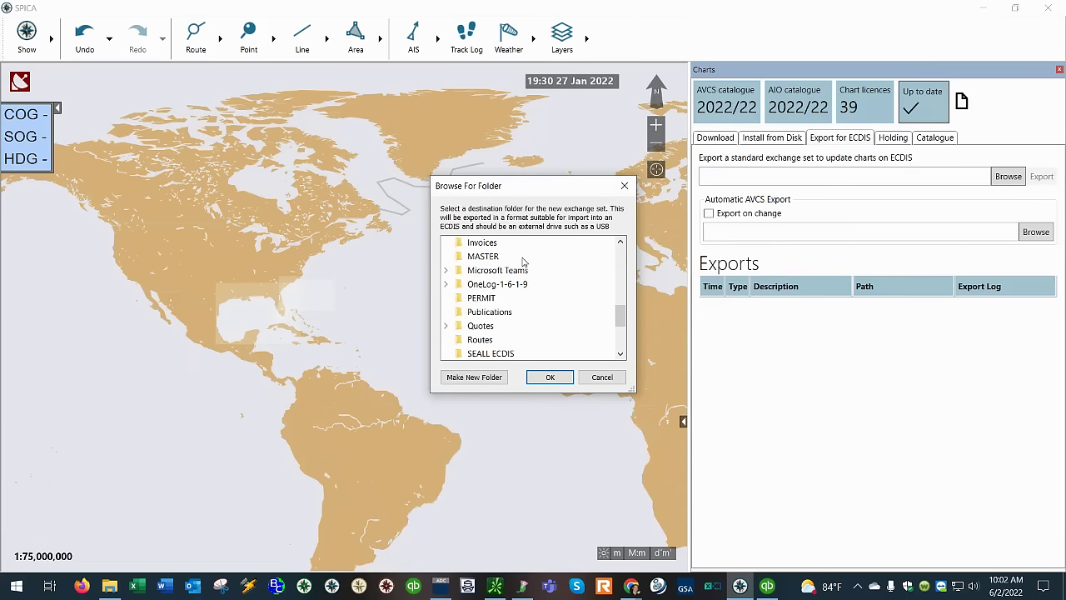
pyautogui.scroll(8, 522, 262)
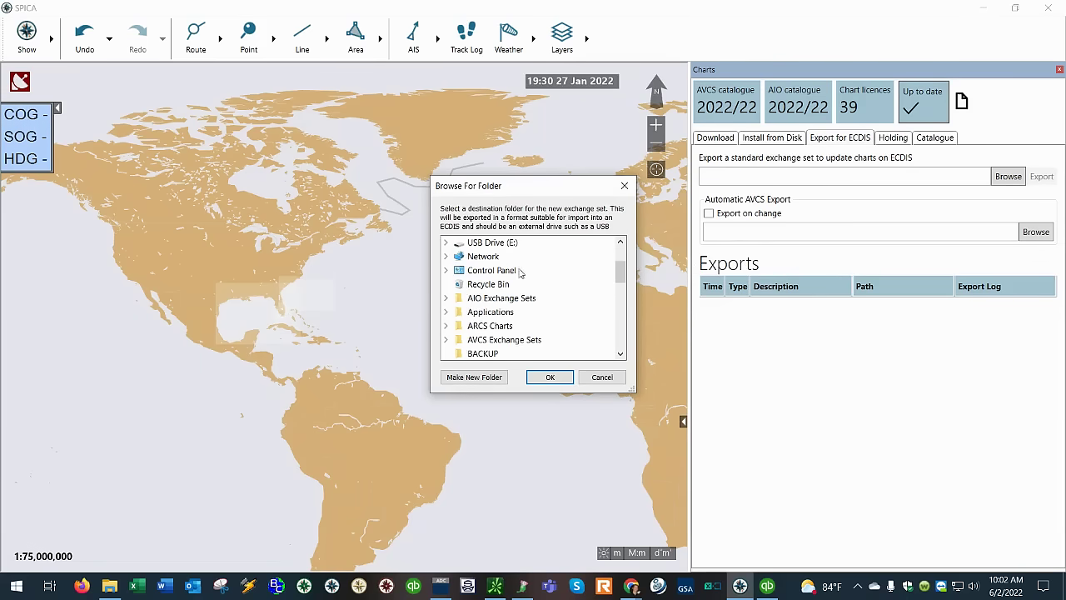
pyautogui.scroll(2, 521, 269)
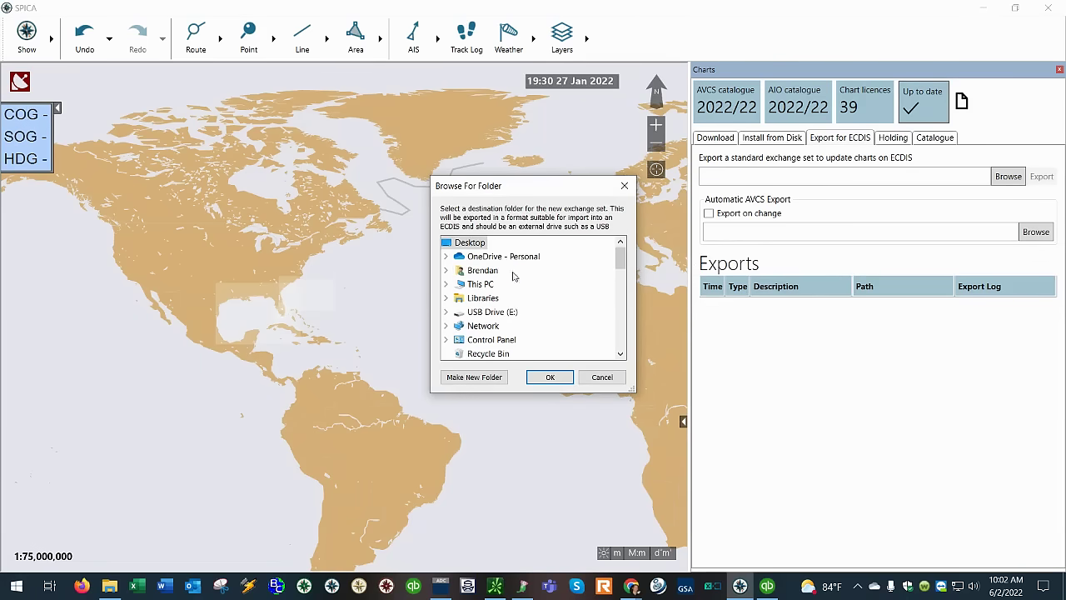
pyautogui.click(498, 315)
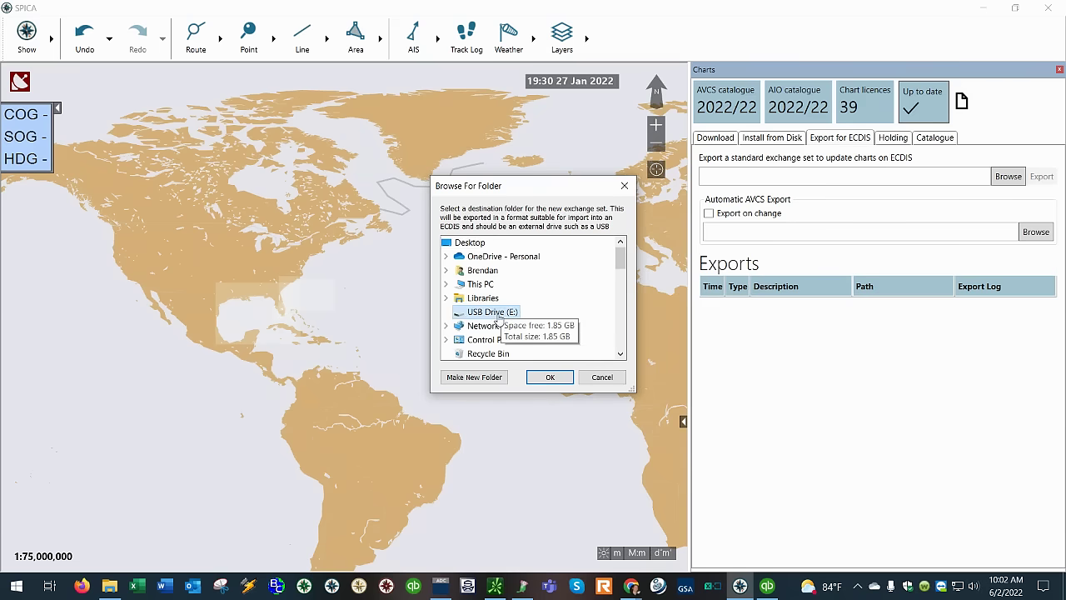
pyautogui.click(549, 379)
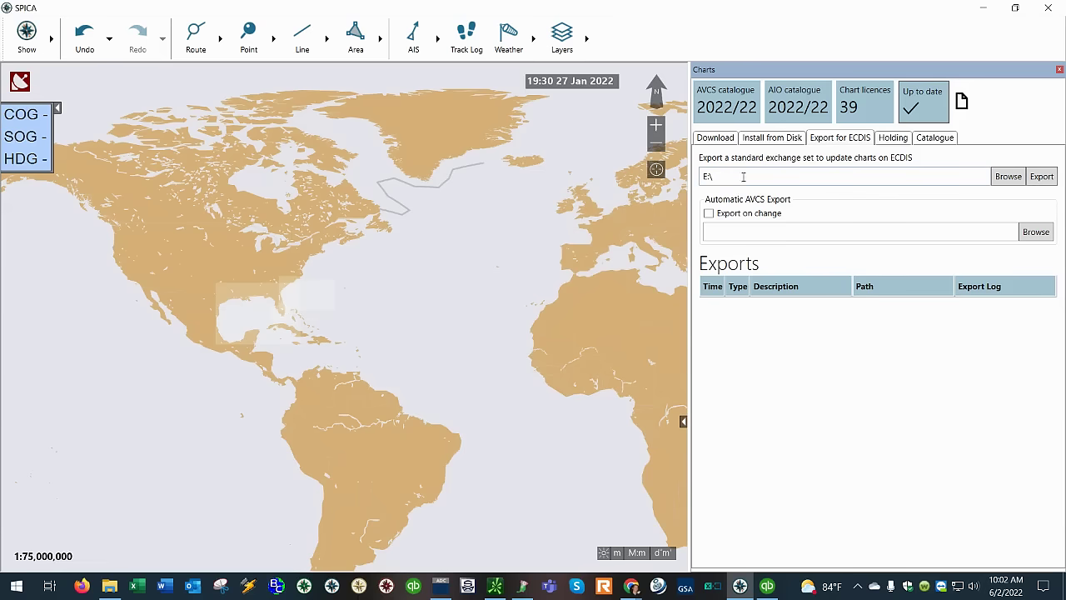
# Export the charts as an AVCS 2022/22 exchange set to E:\.
pyautogui.click(1041, 178)
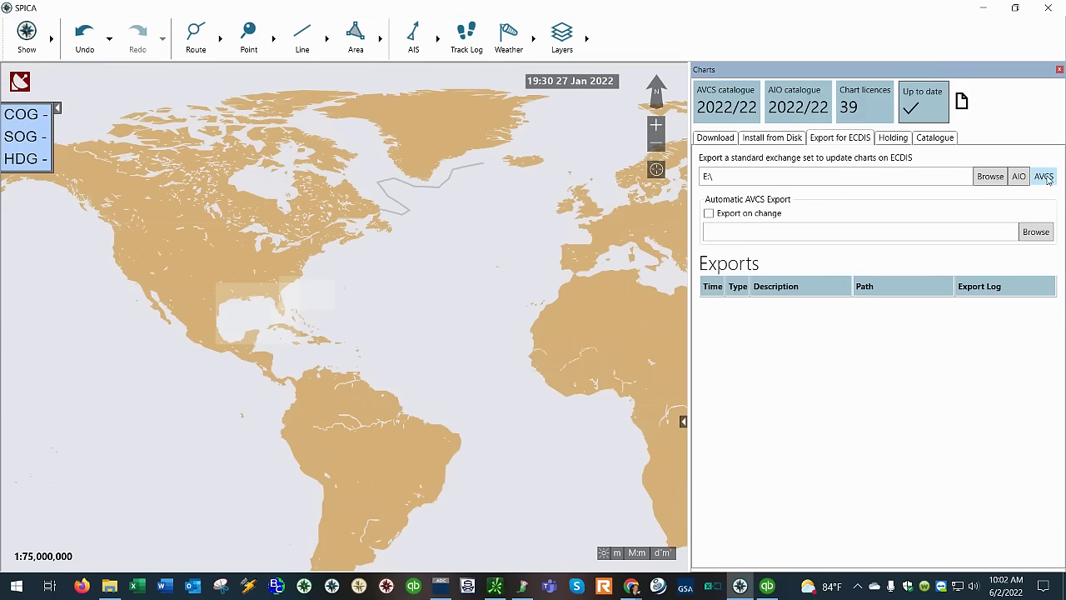
pyautogui.click(1046, 178)
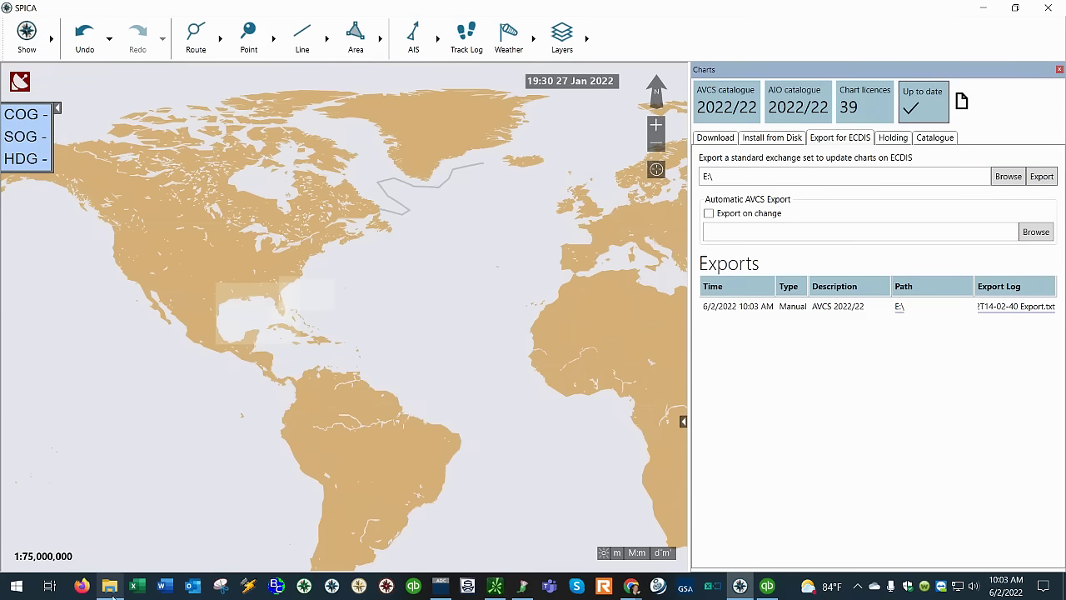
pyautogui.click(110, 587)
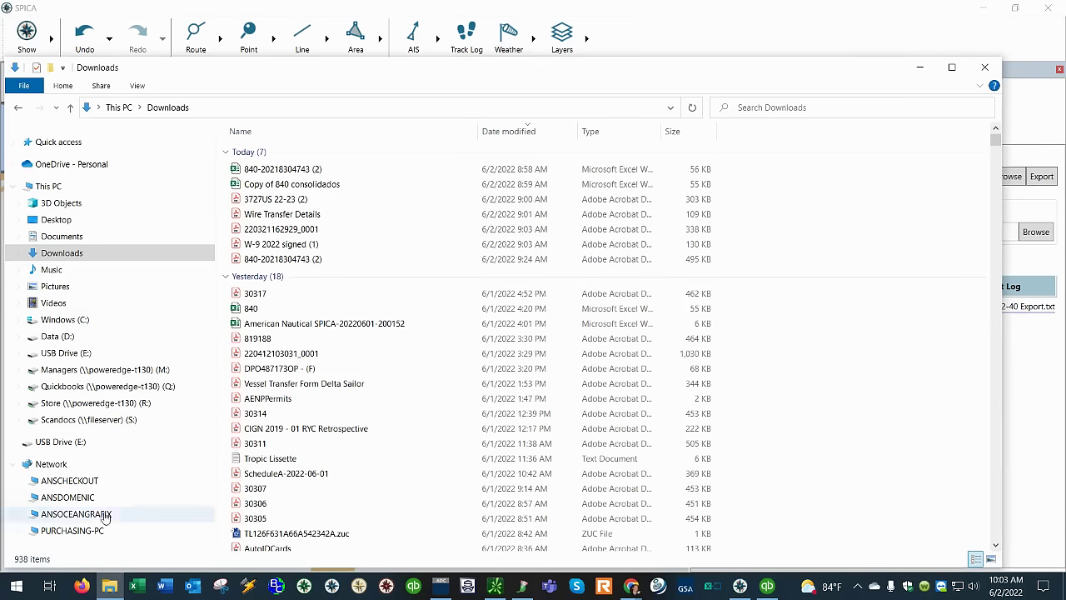
# Open USB Drive (E:) and inspect the ENC_ROOT\US chart cells folder.
pyautogui.click(57, 442)
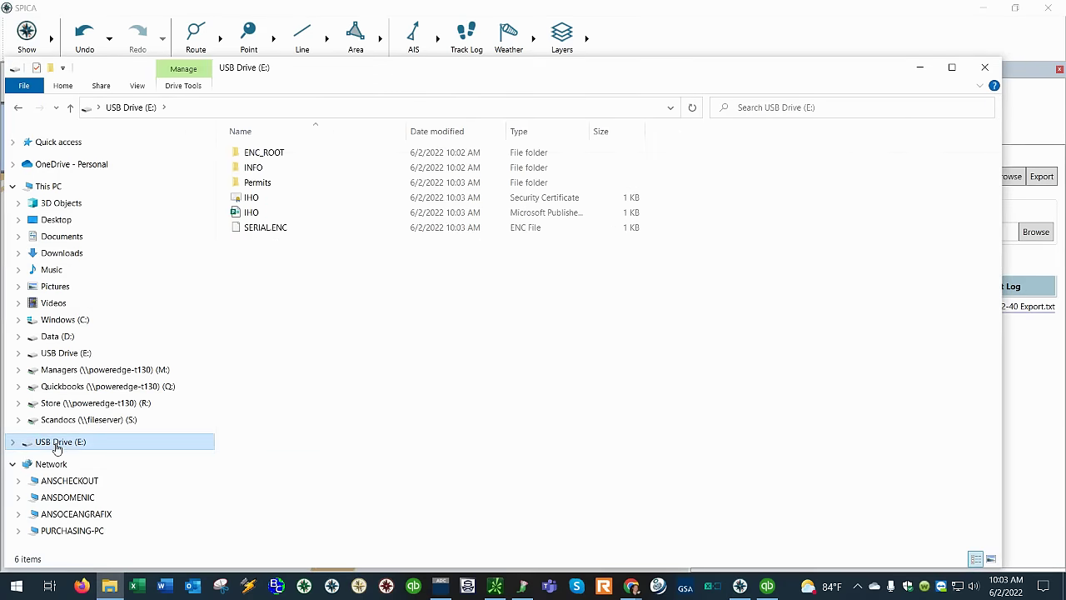
pyautogui.doubleClick(254, 152)
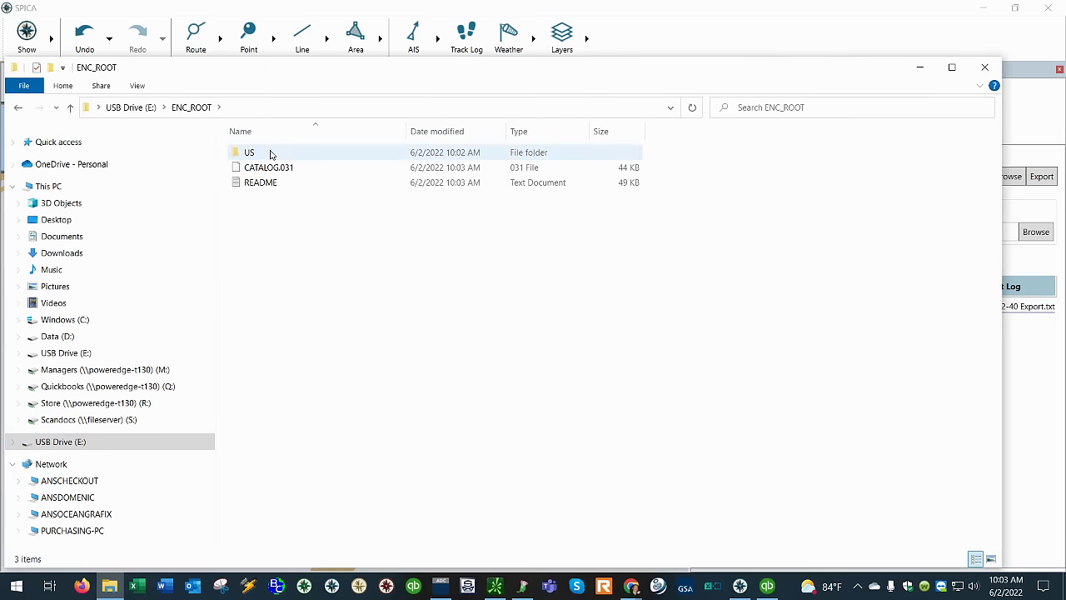
pyautogui.doubleClick(271, 154)
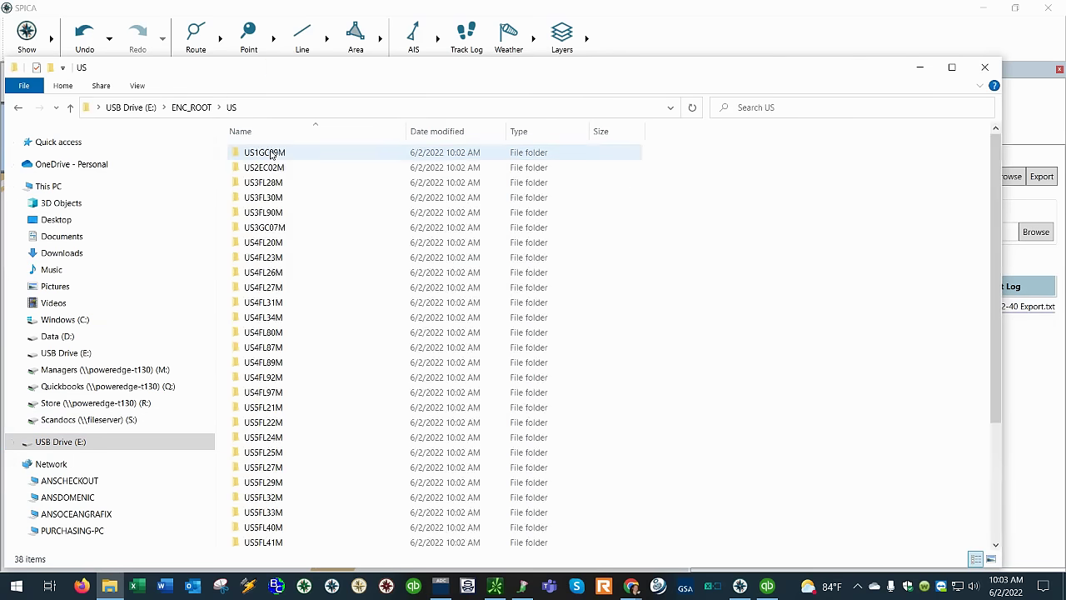
pyautogui.click(16, 109)
pyautogui.click(17, 109)
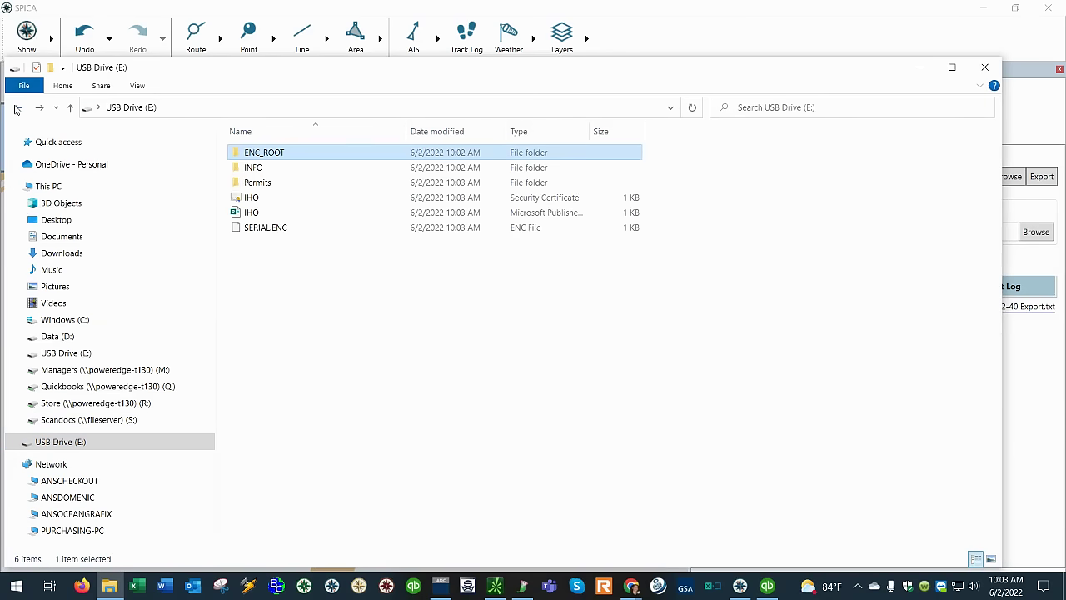
# Check the PERMIT file in Permits\Full\BACKUP, then return to the E:\ root.
pyautogui.doubleClick(279, 187)
pyautogui.doubleClick(264, 153)
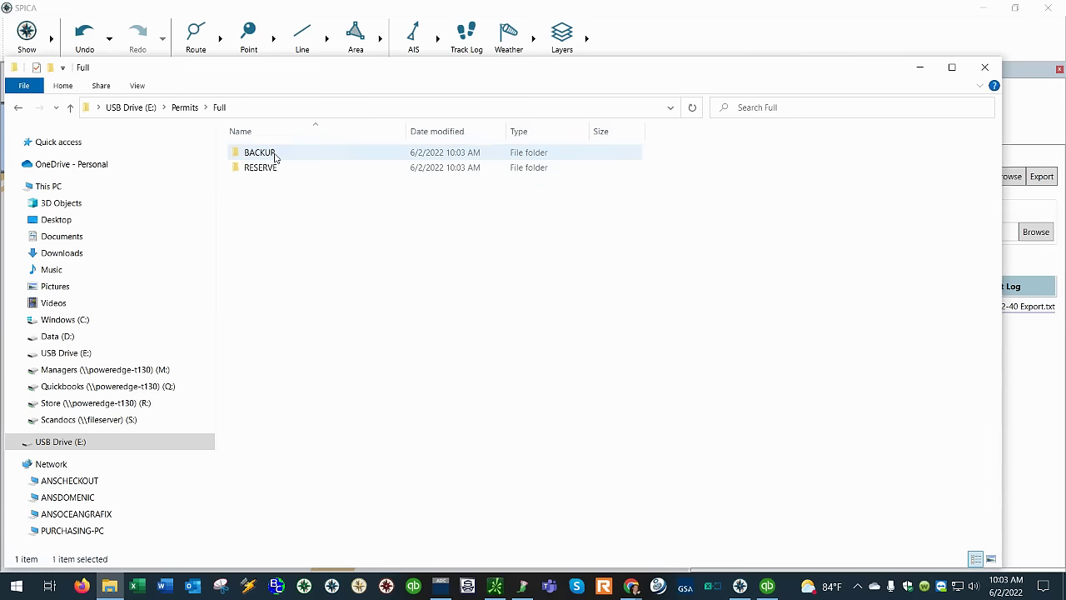
pyautogui.doubleClick(278, 155)
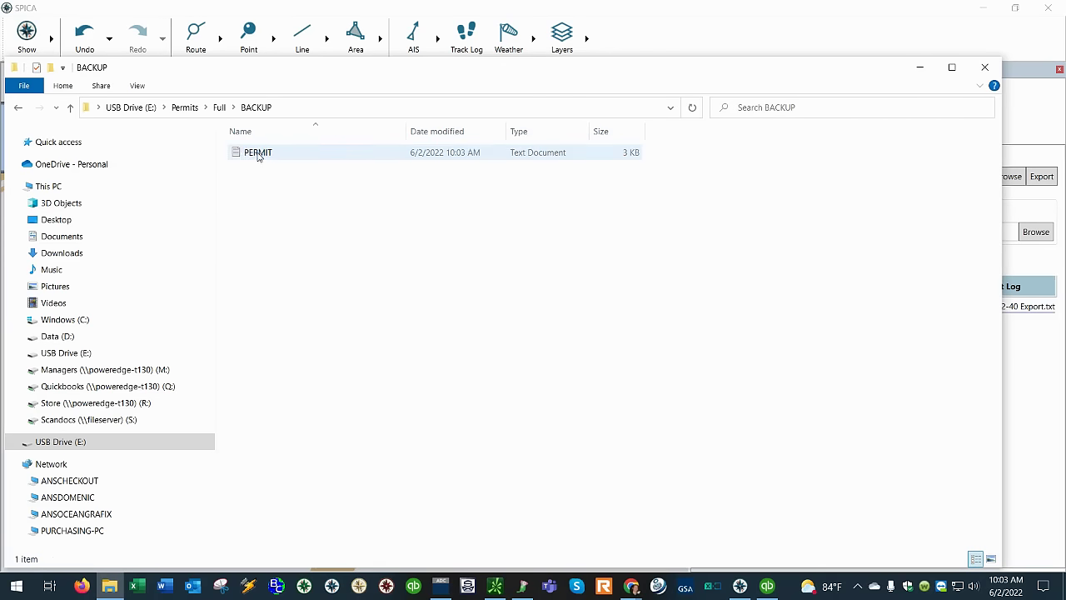
pyautogui.click(259, 157)
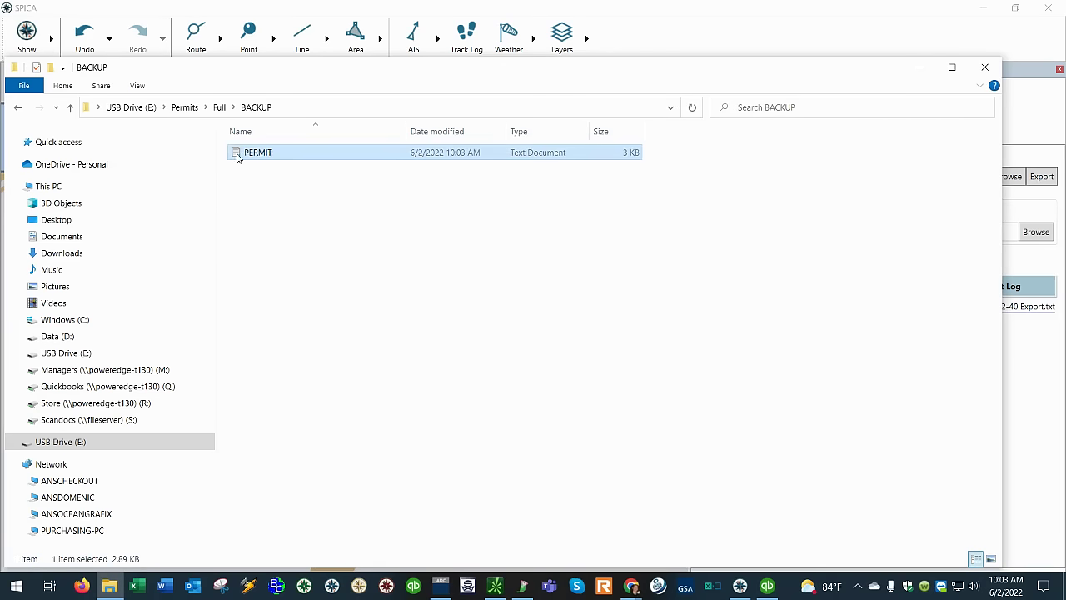
pyautogui.click(16, 109)
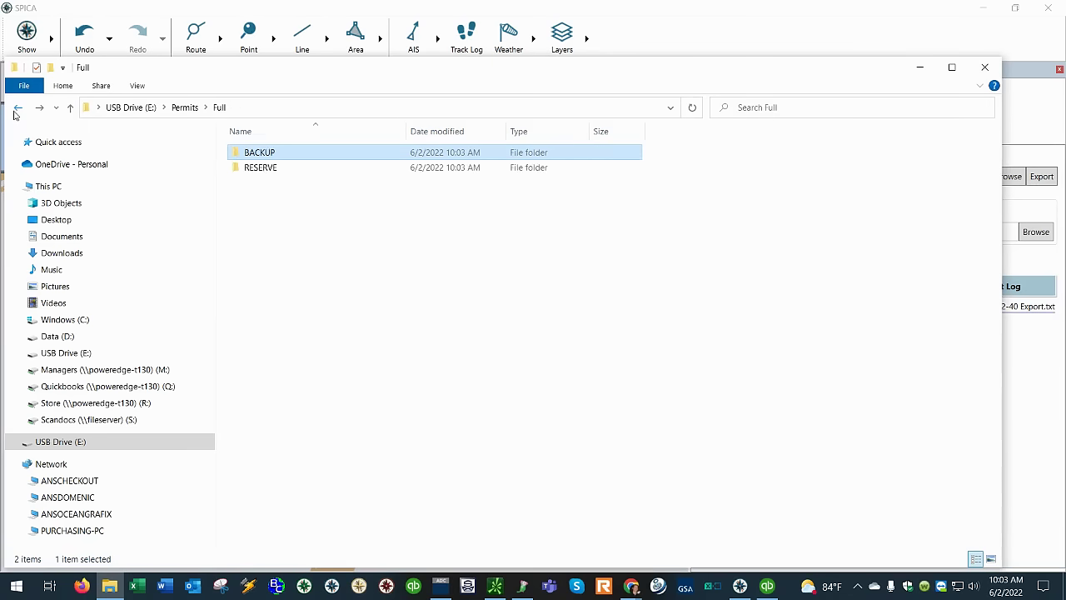
pyautogui.click(17, 109)
pyautogui.click(17, 109)
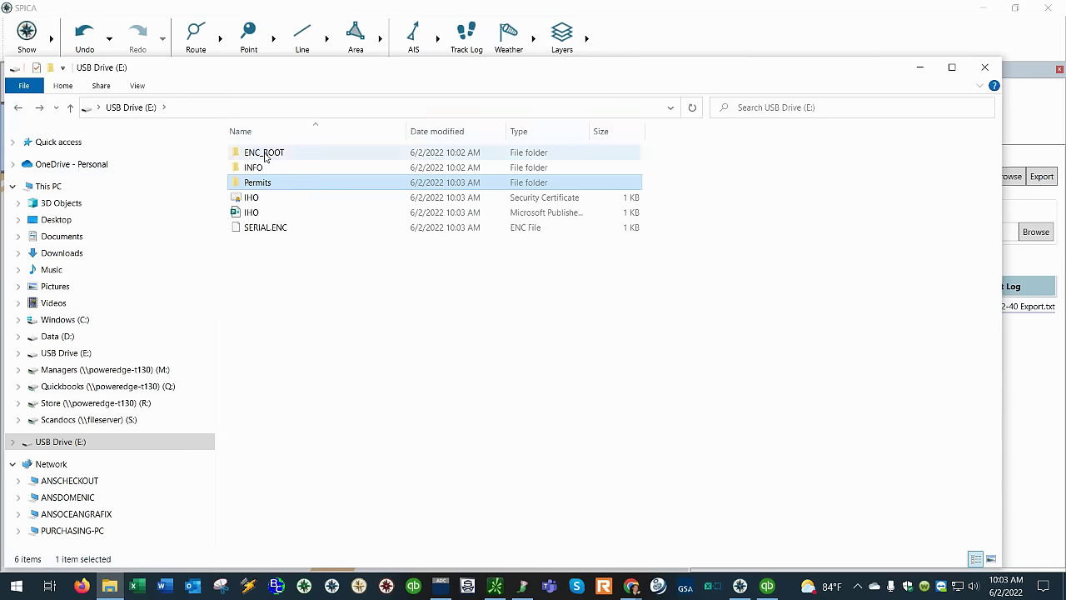